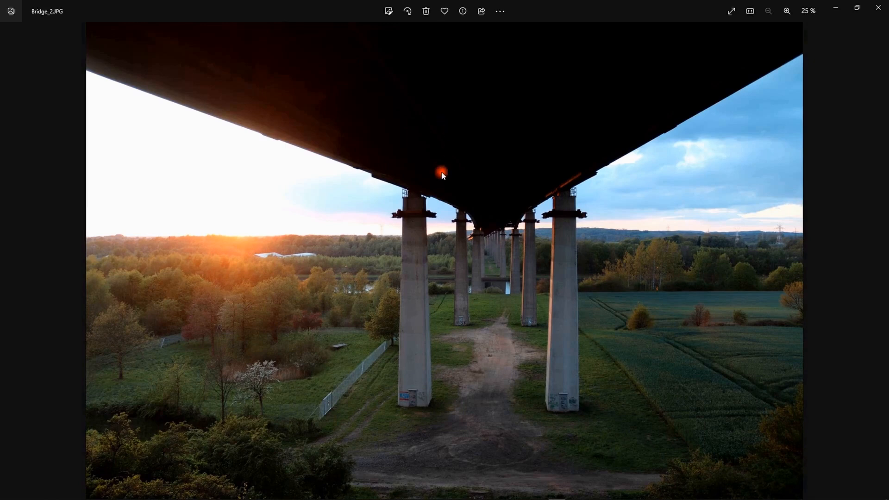
Look through the Bridge_1, Bridge_2 and Bridge_3 exposures and close the photo viewer
key("Left")
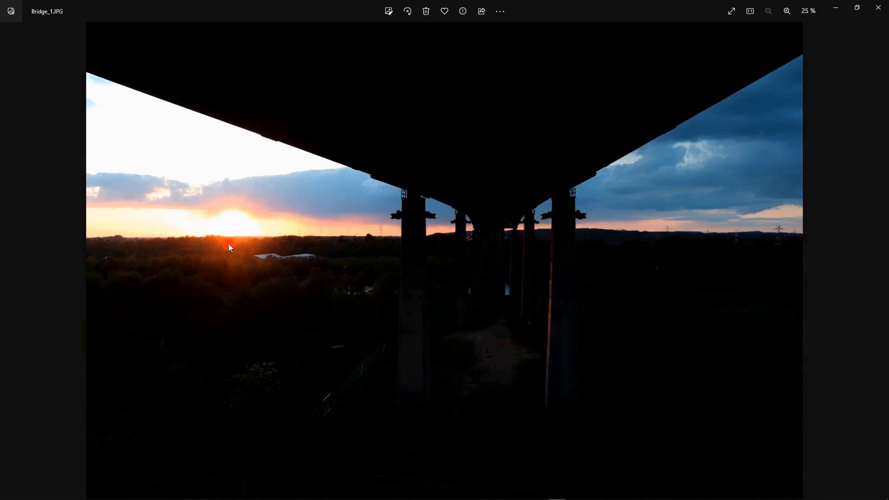
key("Right")
key("Right")
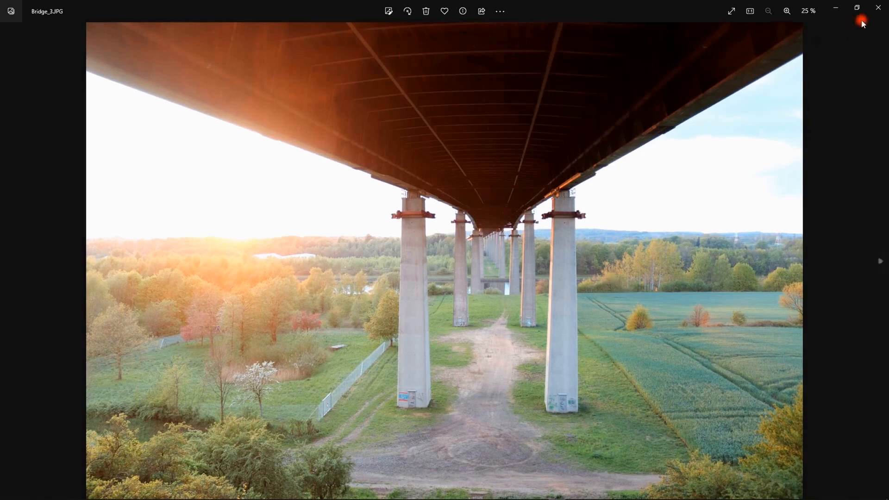
left_click(879, 8)
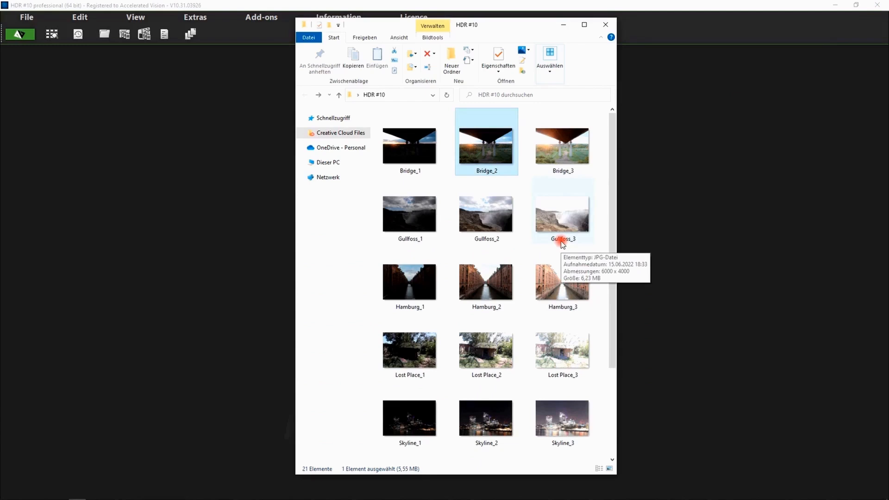
Load Bridge_1, Bridge_2 and Bridge_3 together from the HDR #10 folder into HDR #10 professional as one exposure series
left_click(405, 154)
left_click(543, 151, "shift")
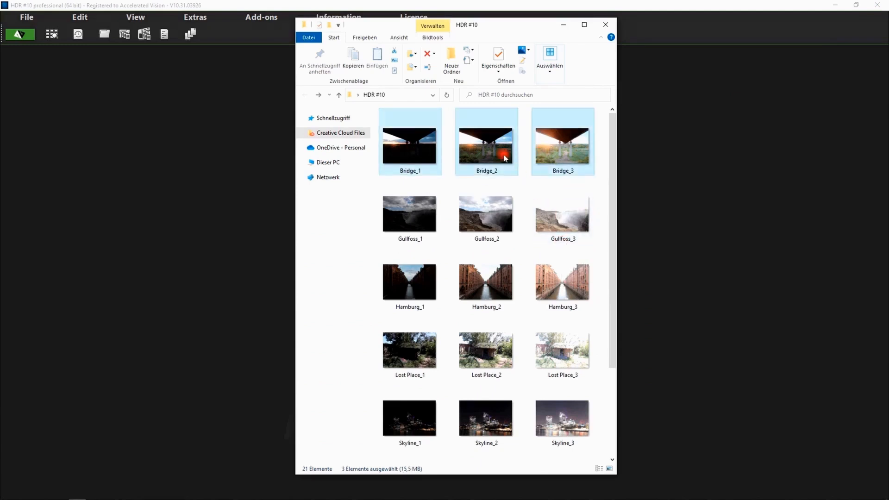
left_click_drag(491, 143, 174, 189)
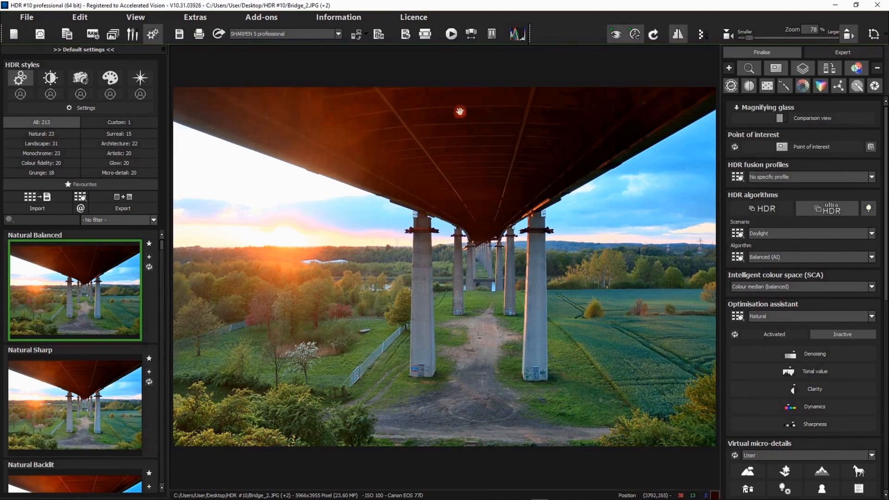
Apply the palette HDR style to the merged bridge image and open the exposure bracketing editor
left_click(111, 79)
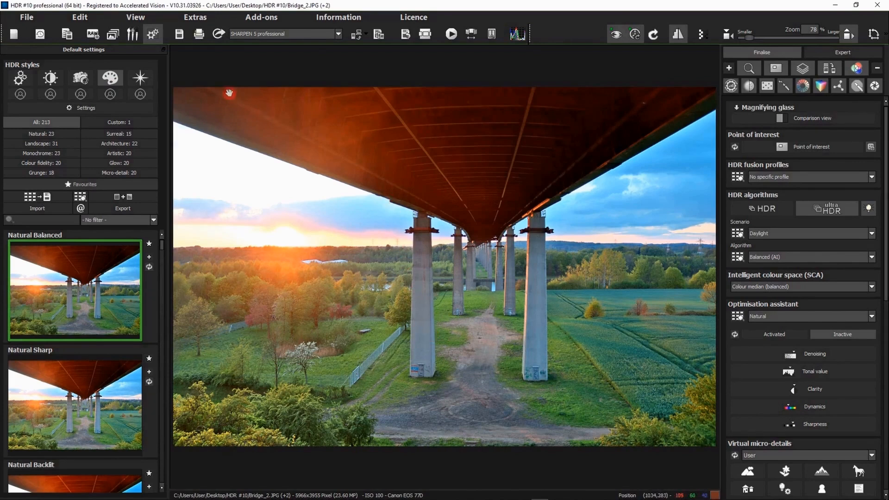
left_click(79, 19)
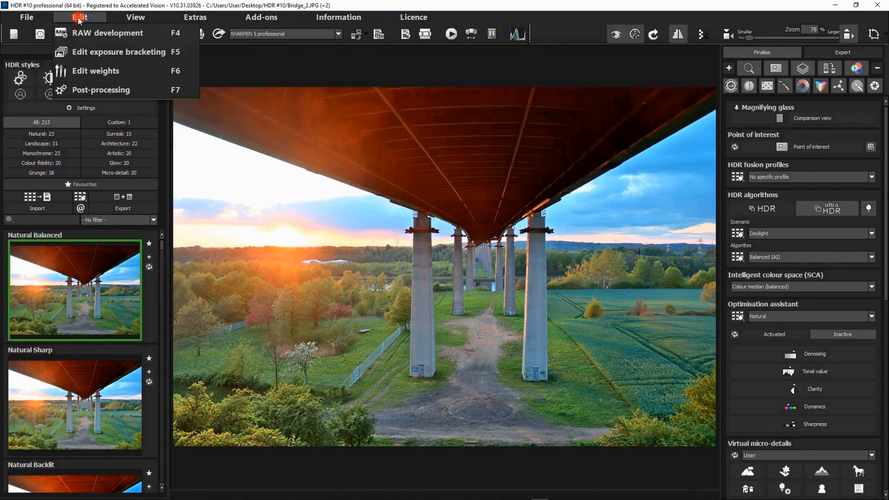
left_click(85, 55)
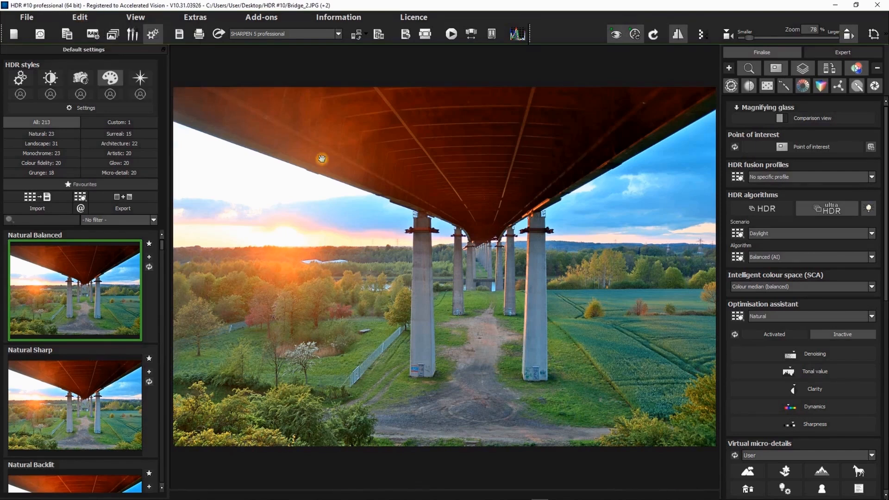
left_click(112, 36)
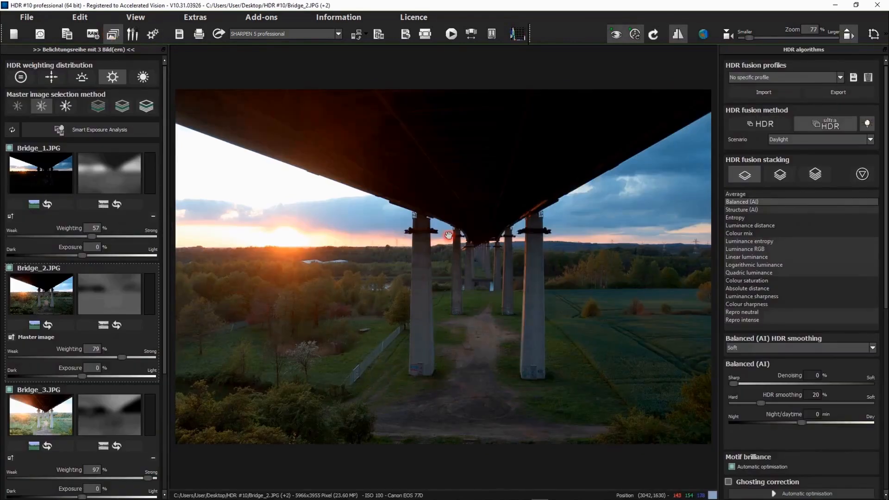
Preview the individual Bridge_1, Bridge_2 and Bridge_3 exposures of the bracketing series
left_click(43, 171)
left_click(49, 282)
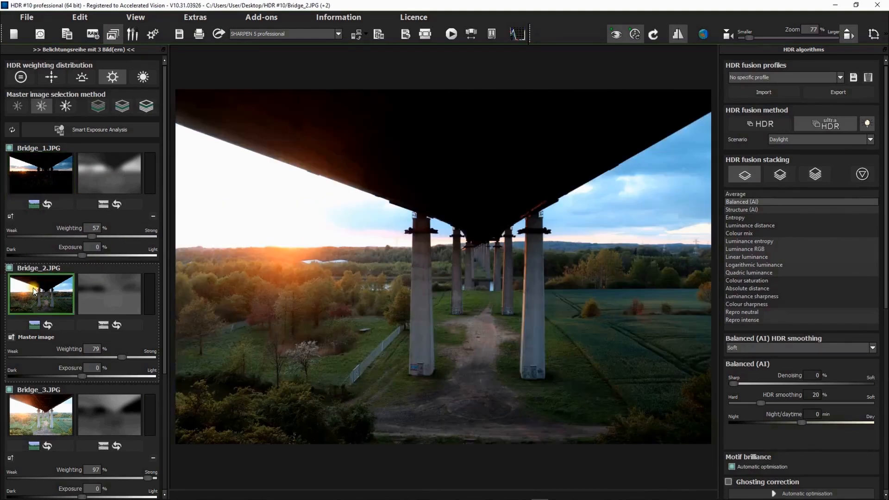
left_click(38, 419)
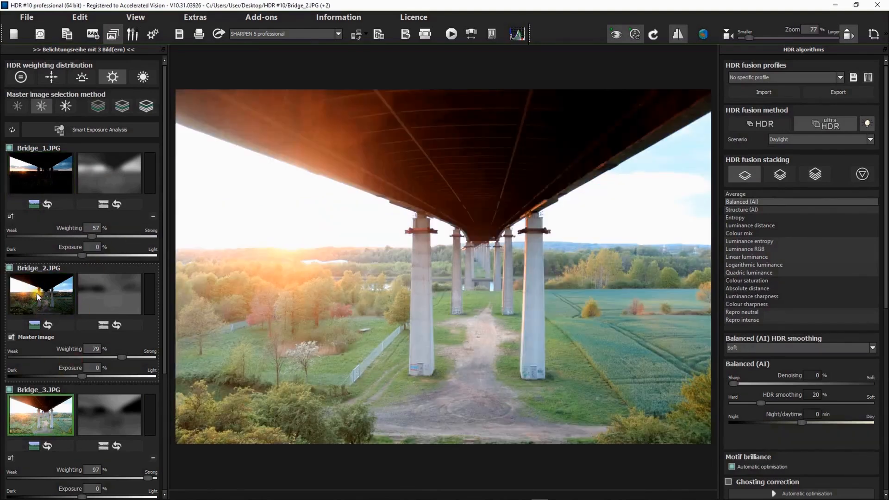
left_click(39, 295)
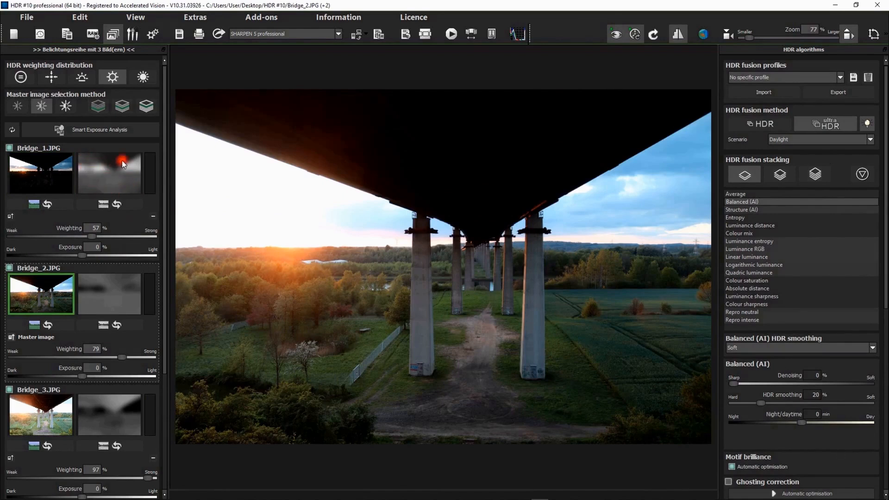
Compare the weighting maps of Bridge_1 and Bridge_3 with their source exposures, and return to the fused HDR preview
left_click(100, 170)
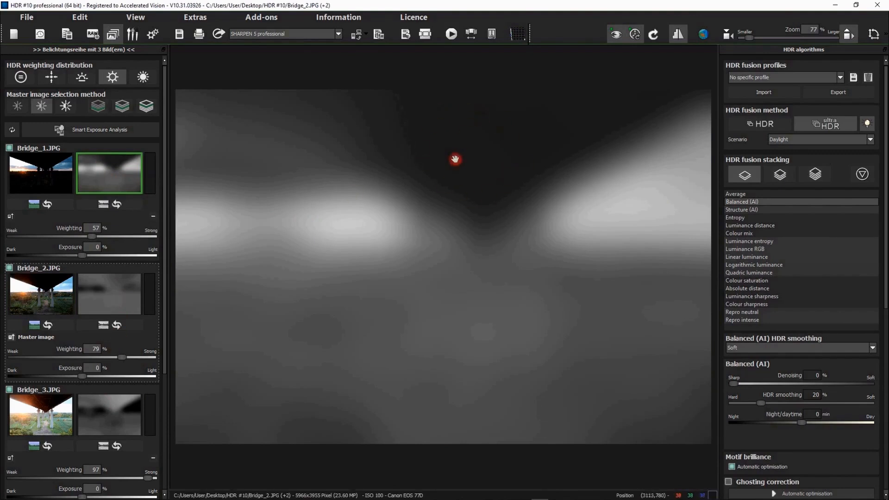
left_click(41, 173)
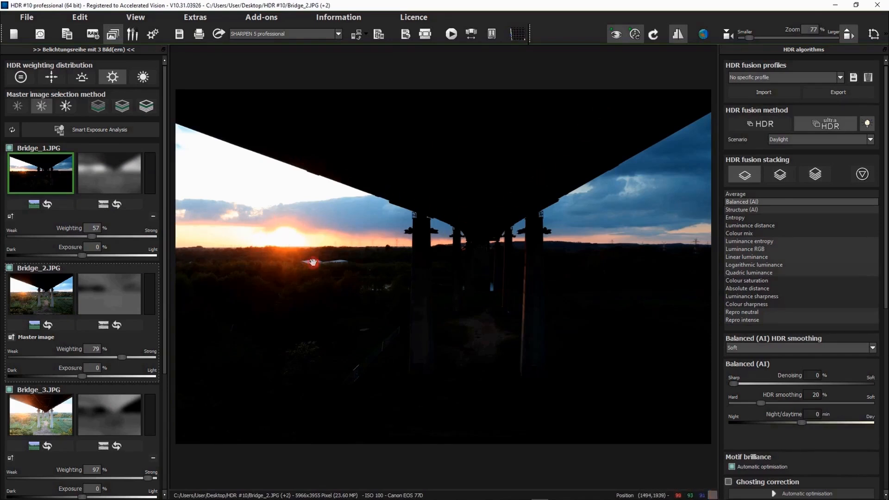
left_click(144, 189)
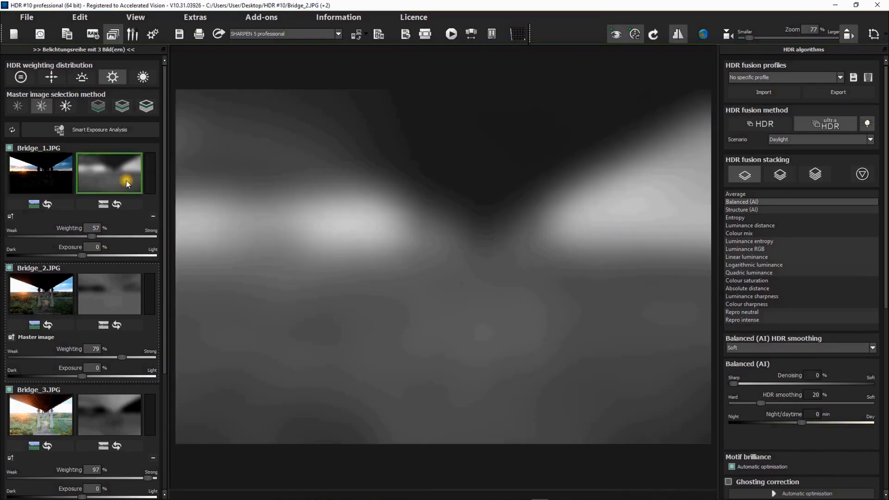
left_click(41, 416)
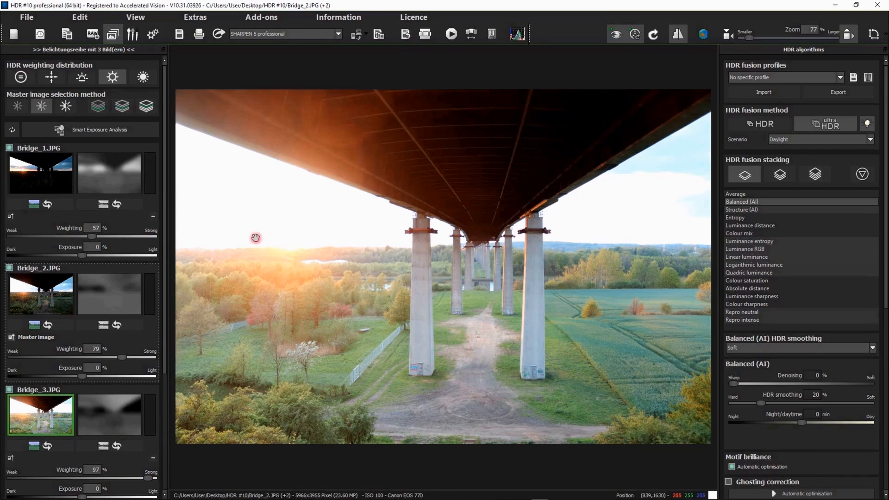
left_click(119, 412)
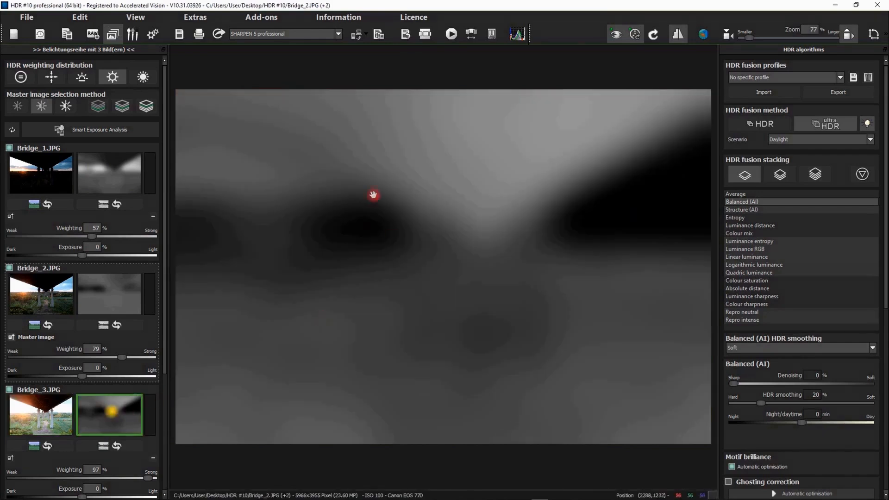
left_click(25, 417)
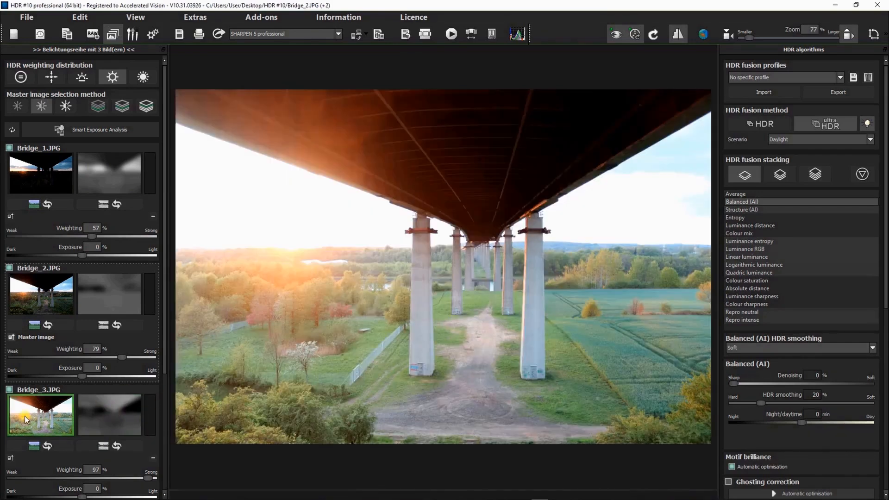
left_click(91, 411)
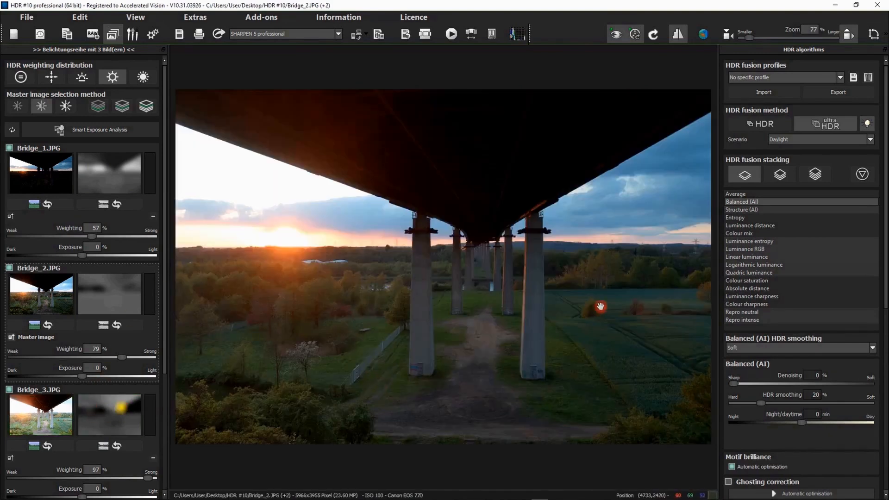
left_click(601, 307)
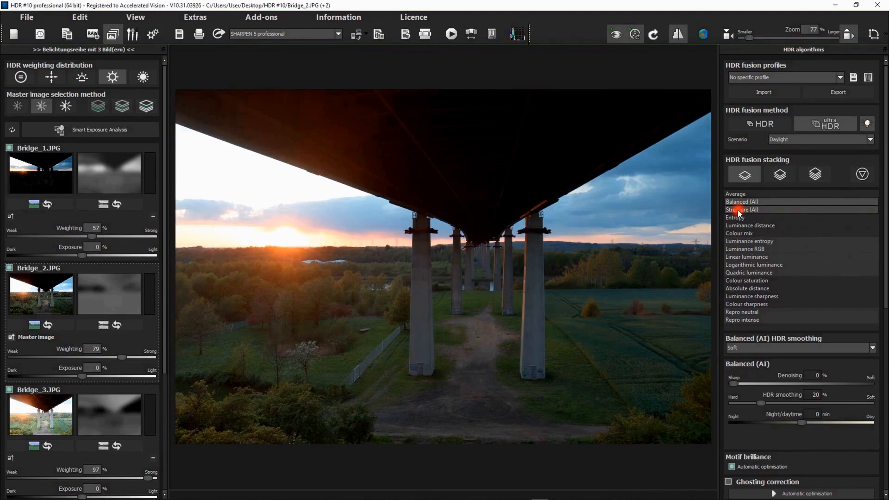
Try the Structure (AI), Entropy and Luminance distance fusion algorithms, and switch back to Balanced (AI)
mouse_move(738, 212)
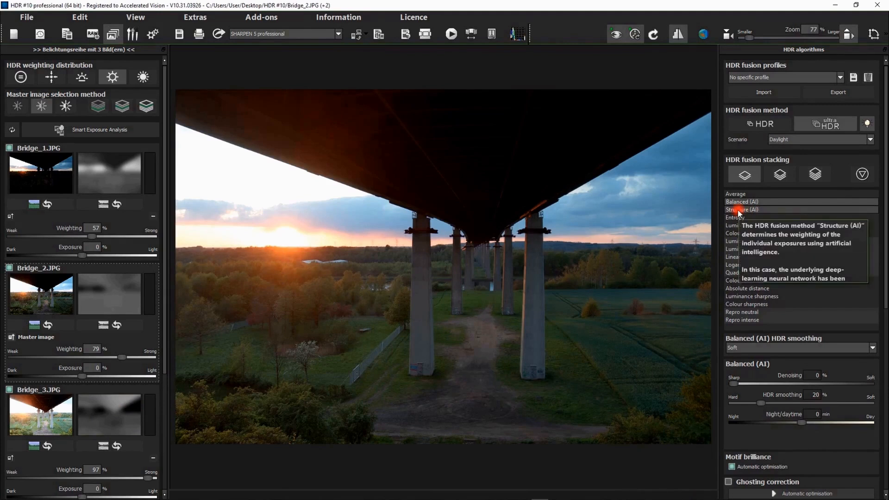
left_click(739, 217)
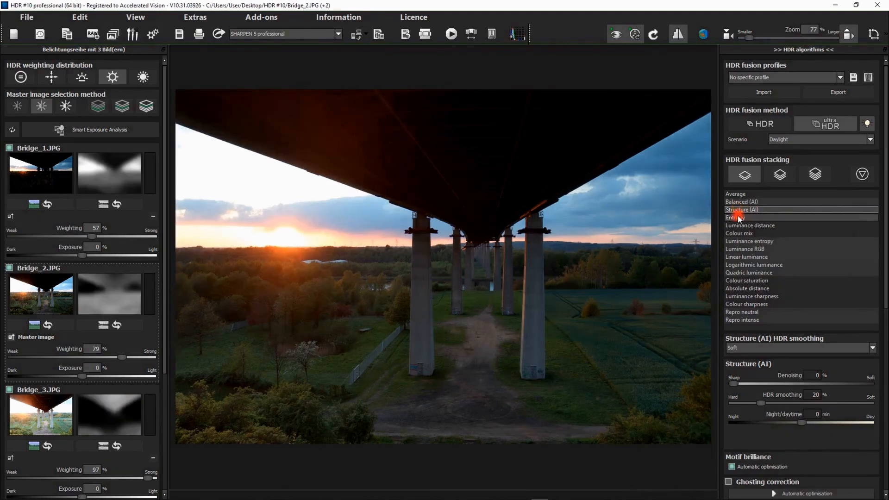
left_click(735, 226)
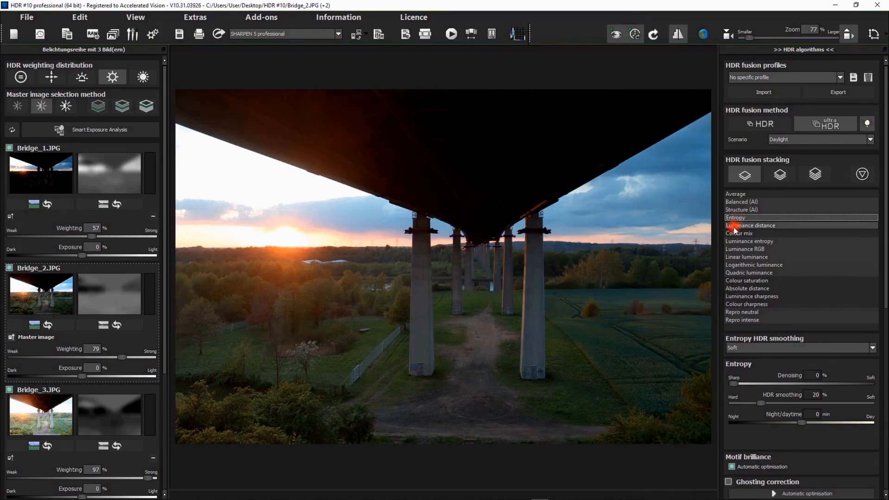
left_click(735, 228)
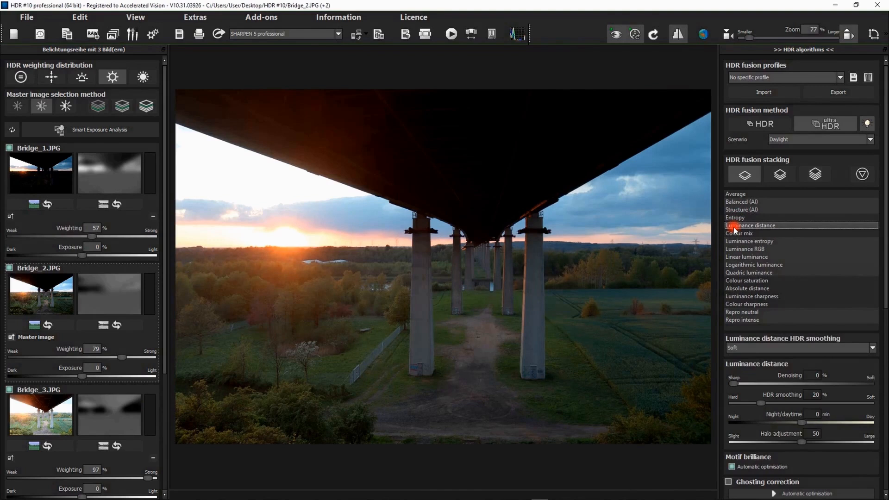
left_click(741, 202)
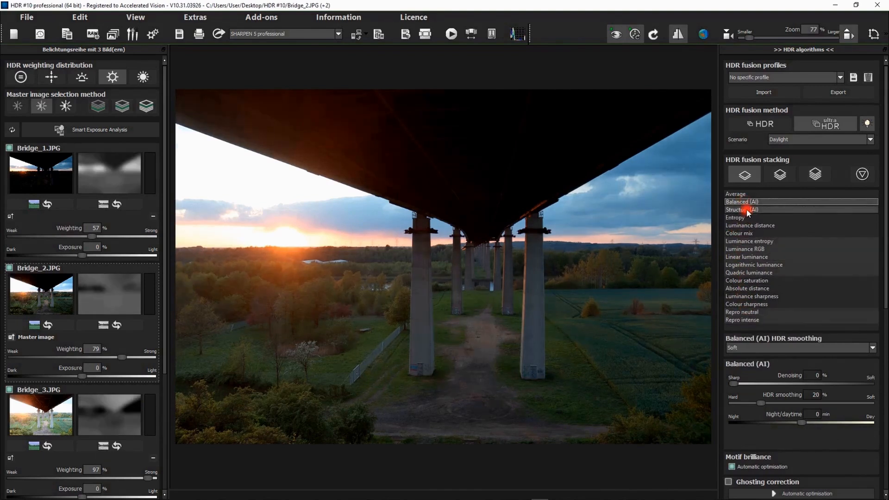
mouse_move(747, 204)
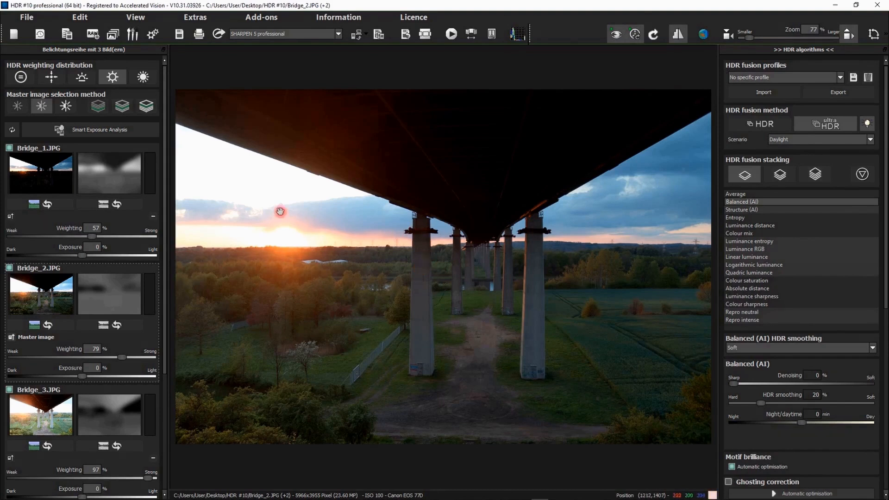
Return to post-processing and compare the gears HDR style with the palette style, keeping the palette style
left_click(153, 34)
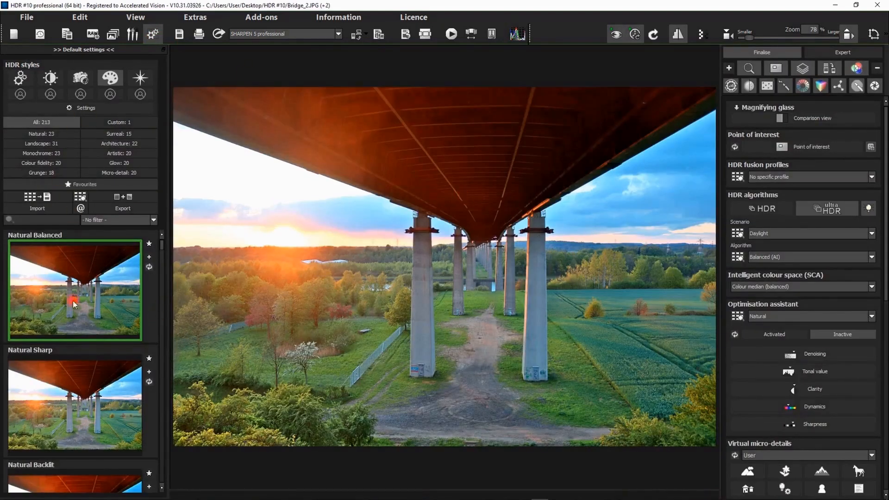
left_click(20, 77)
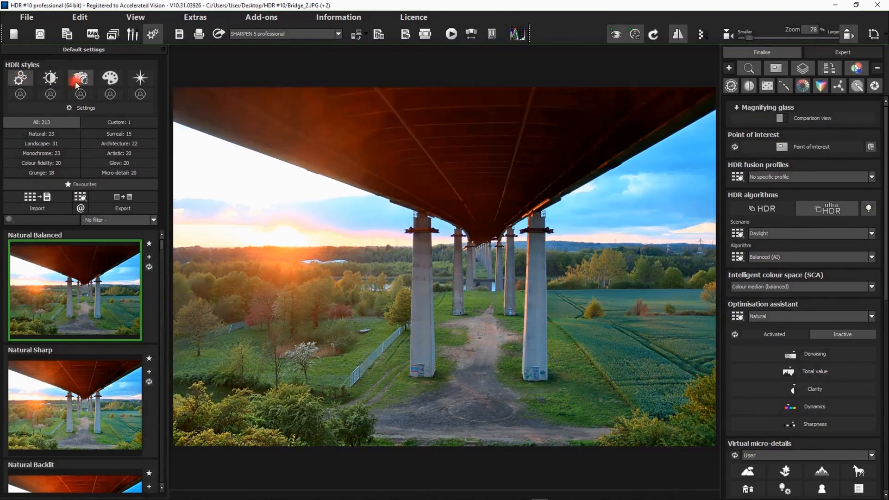
left_click(110, 79)
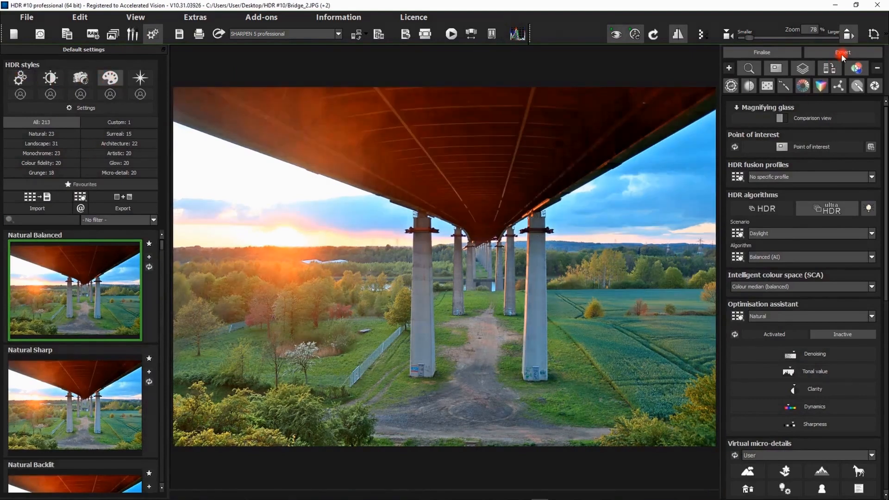